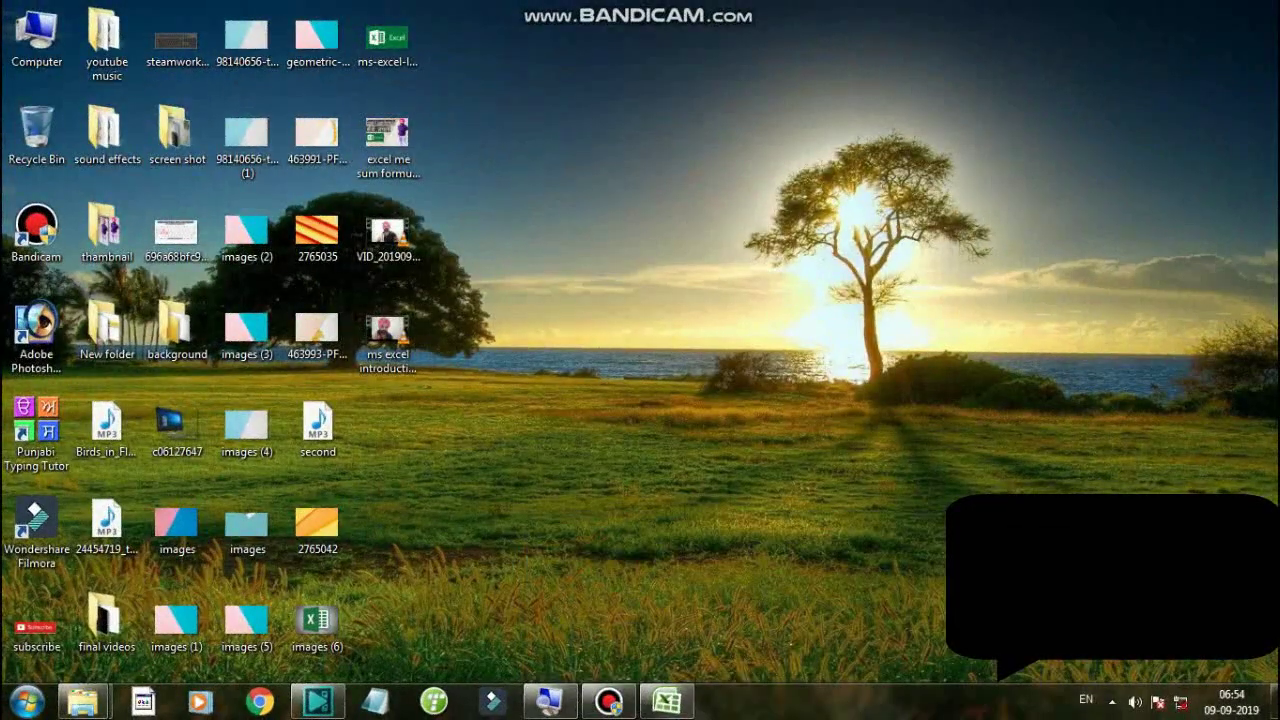
- Refresh the desktop, then bring the blank Excel workbook to the front
right_click(829, 358)
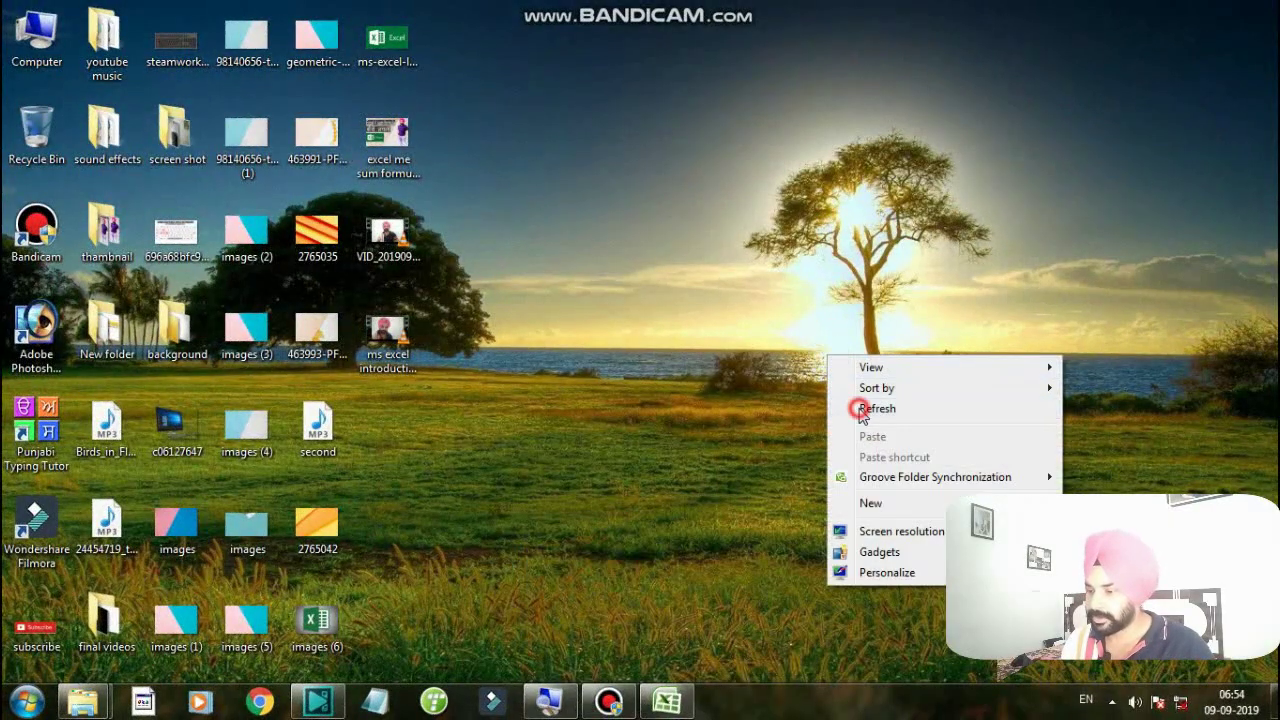
click(860, 410)
click(666, 700)
- Enter 485, 658, 695 and 482 down cells I6 to I9
click(599, 277)
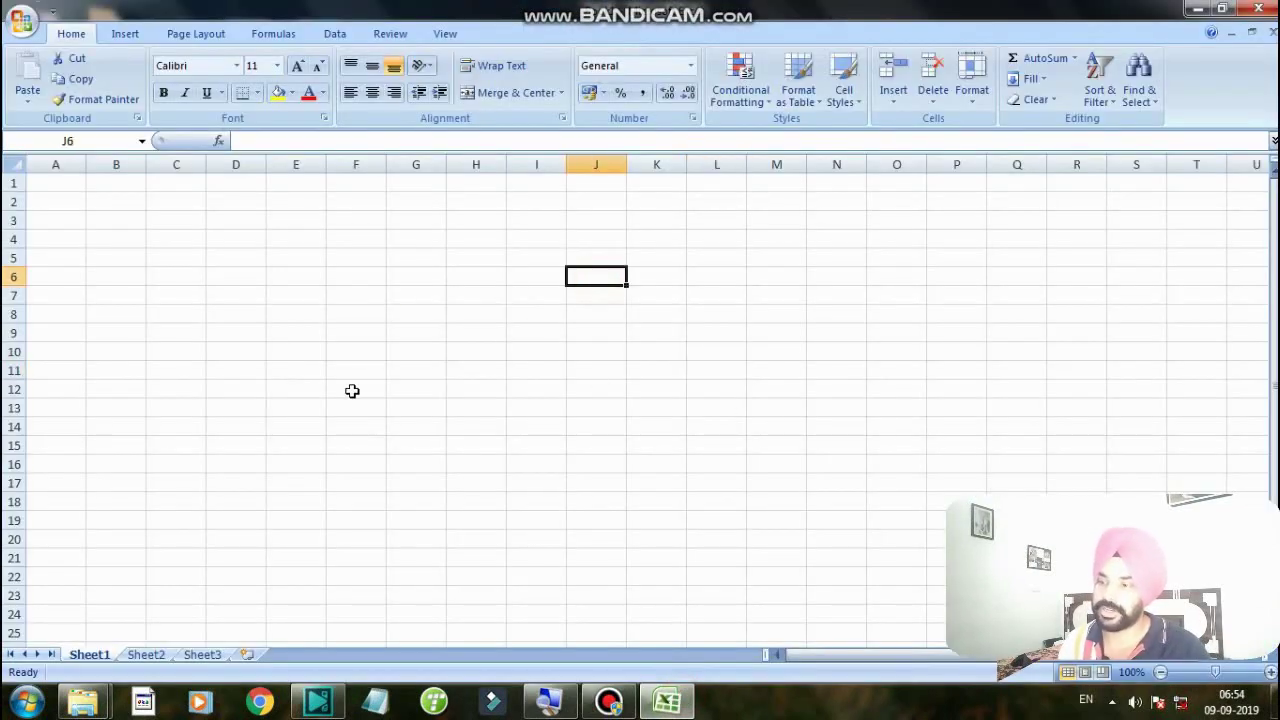
click(569, 297)
click(580, 352)
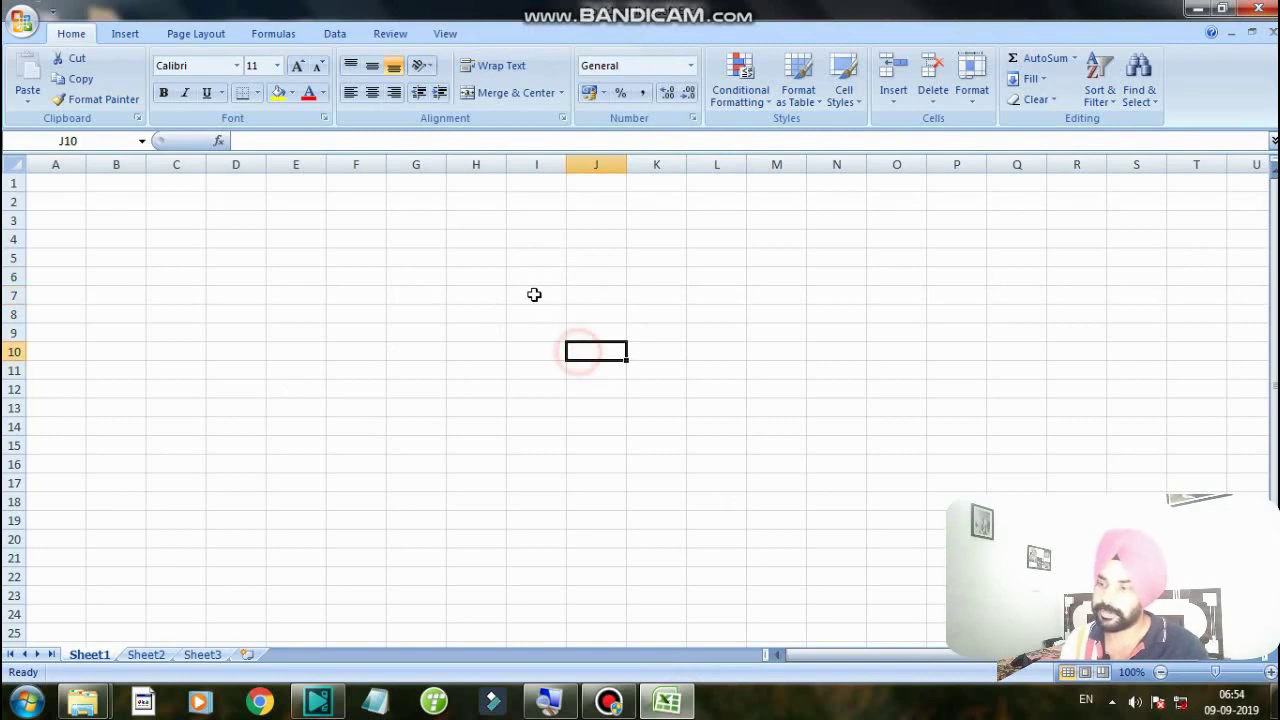
click(531, 277)
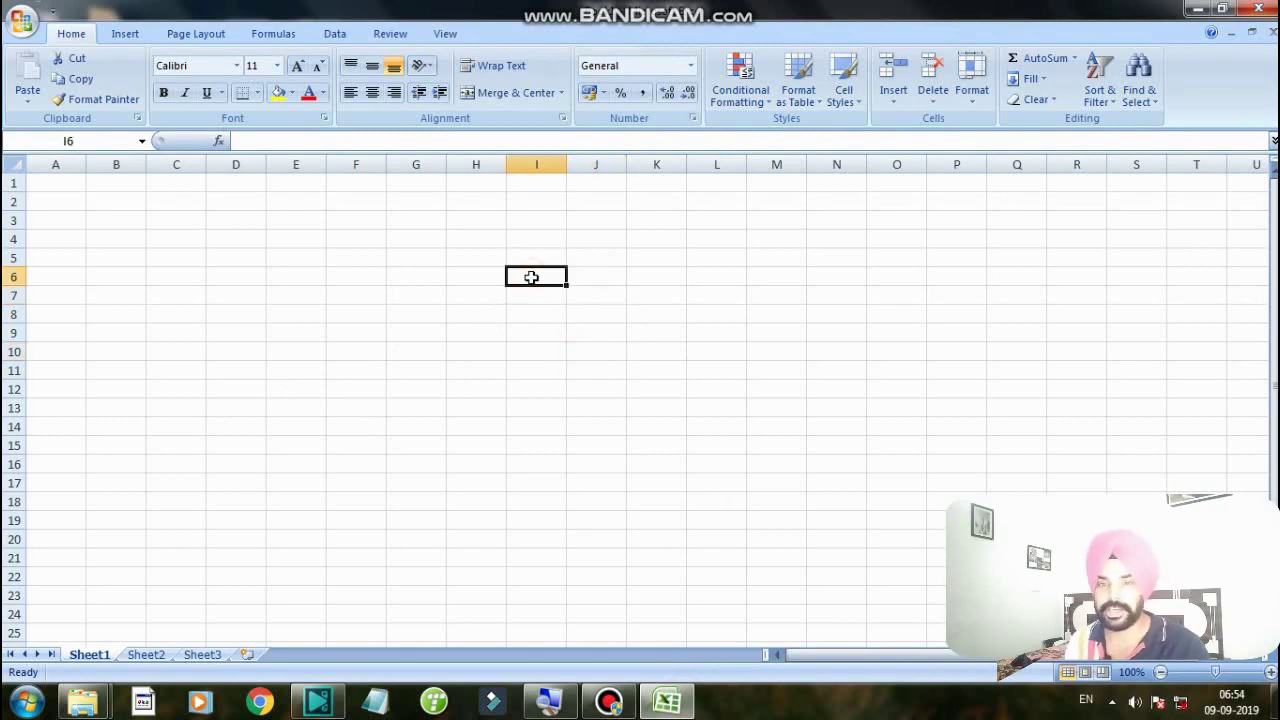
text(4)
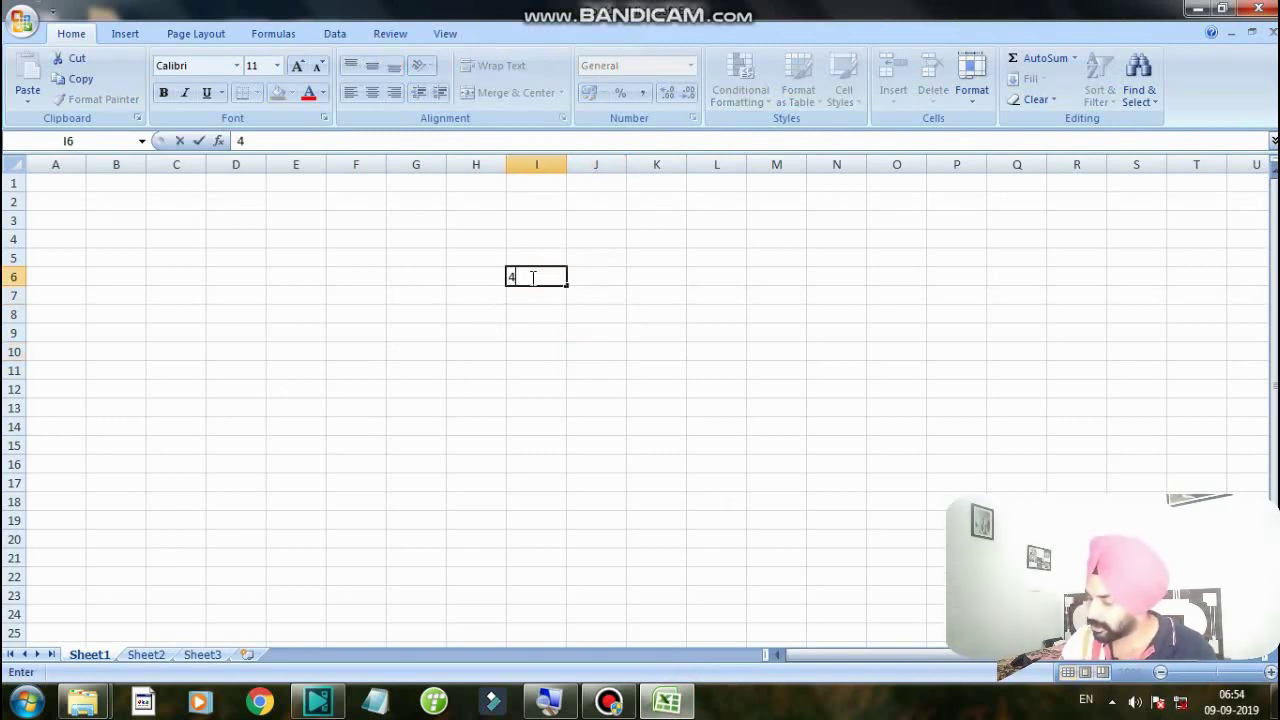
text(85)
key(Return)
text(658)
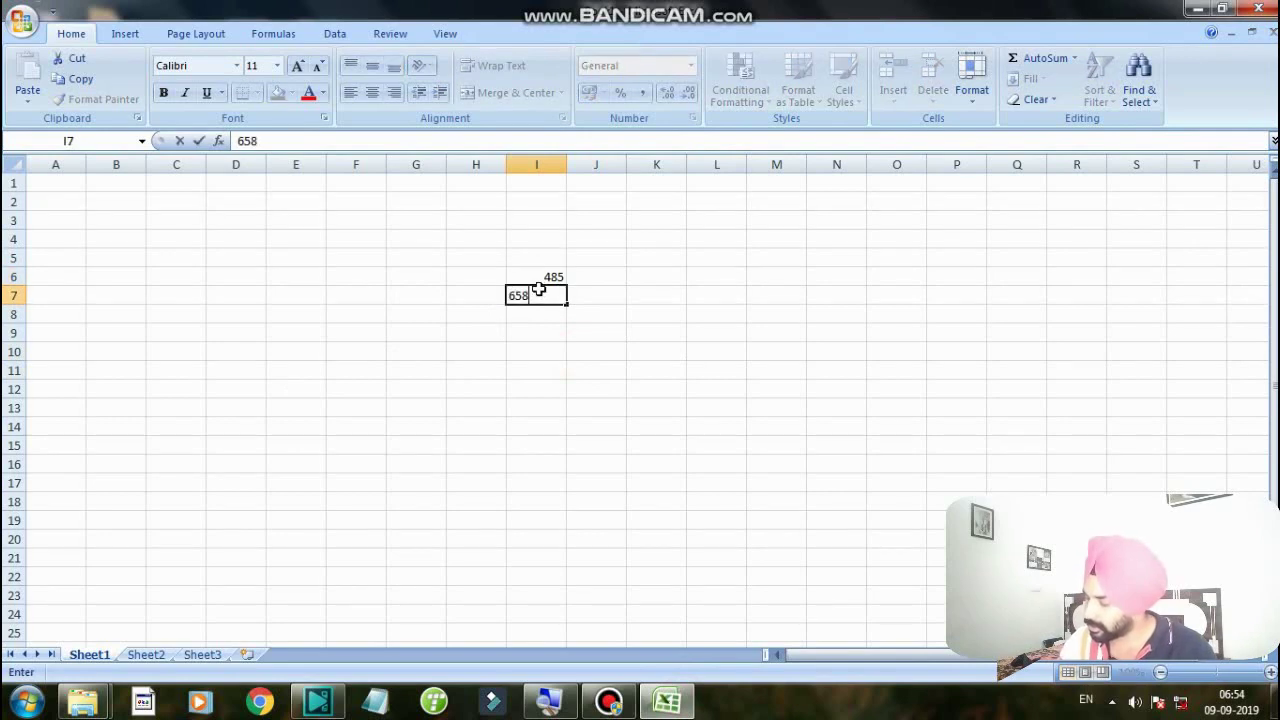
key(Return)
text(6)
key(Return)
text(482)
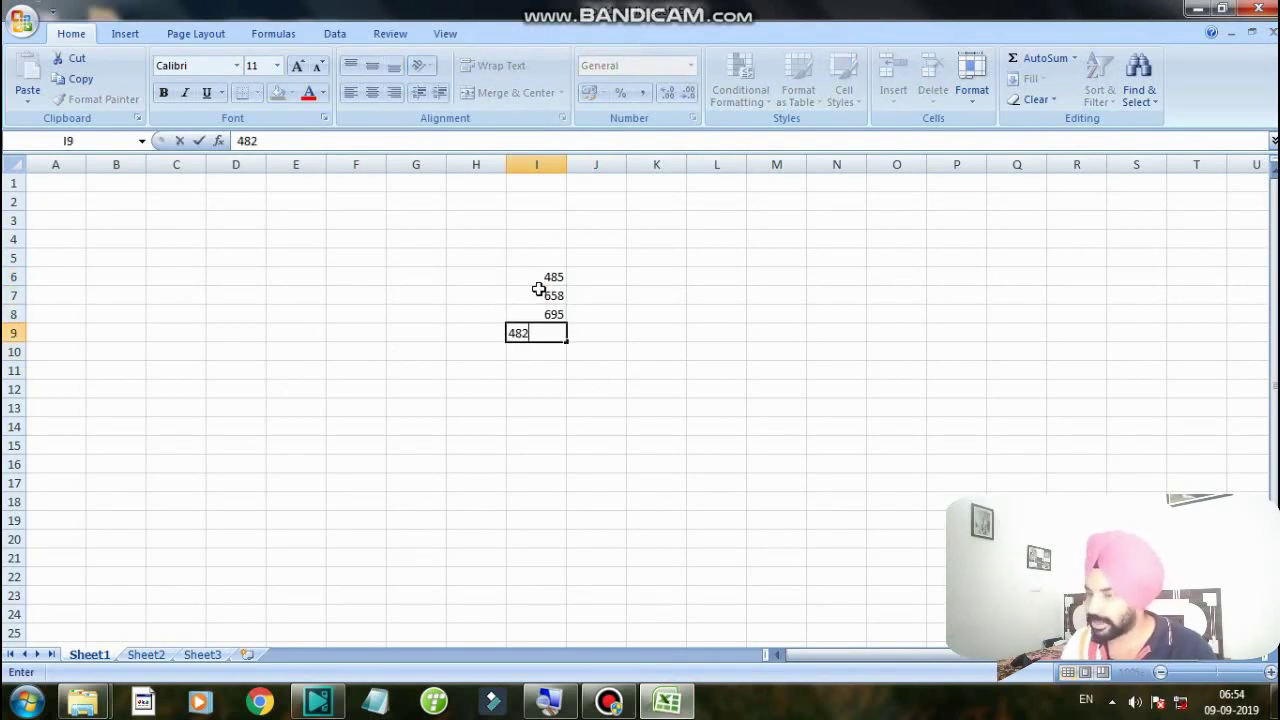
key(Return)
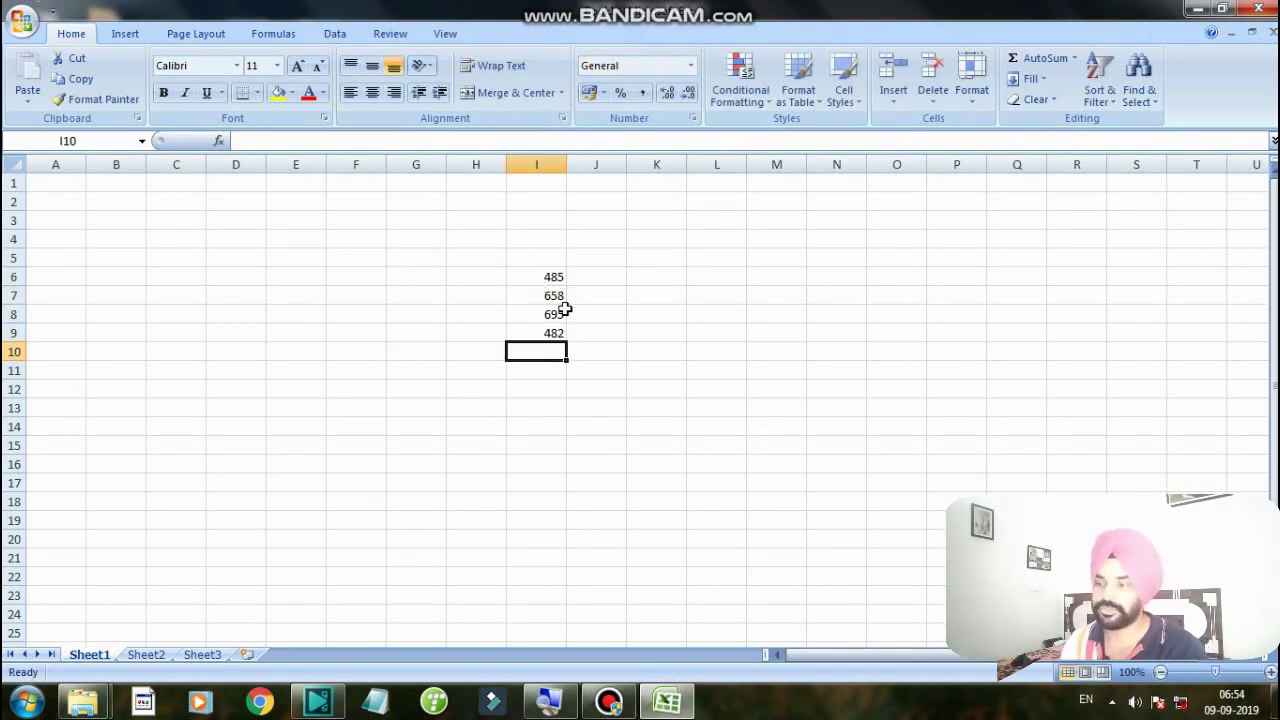
- Select cell I10 beneath the numbers and start a formula with '='
click(554, 277)
click(578, 332)
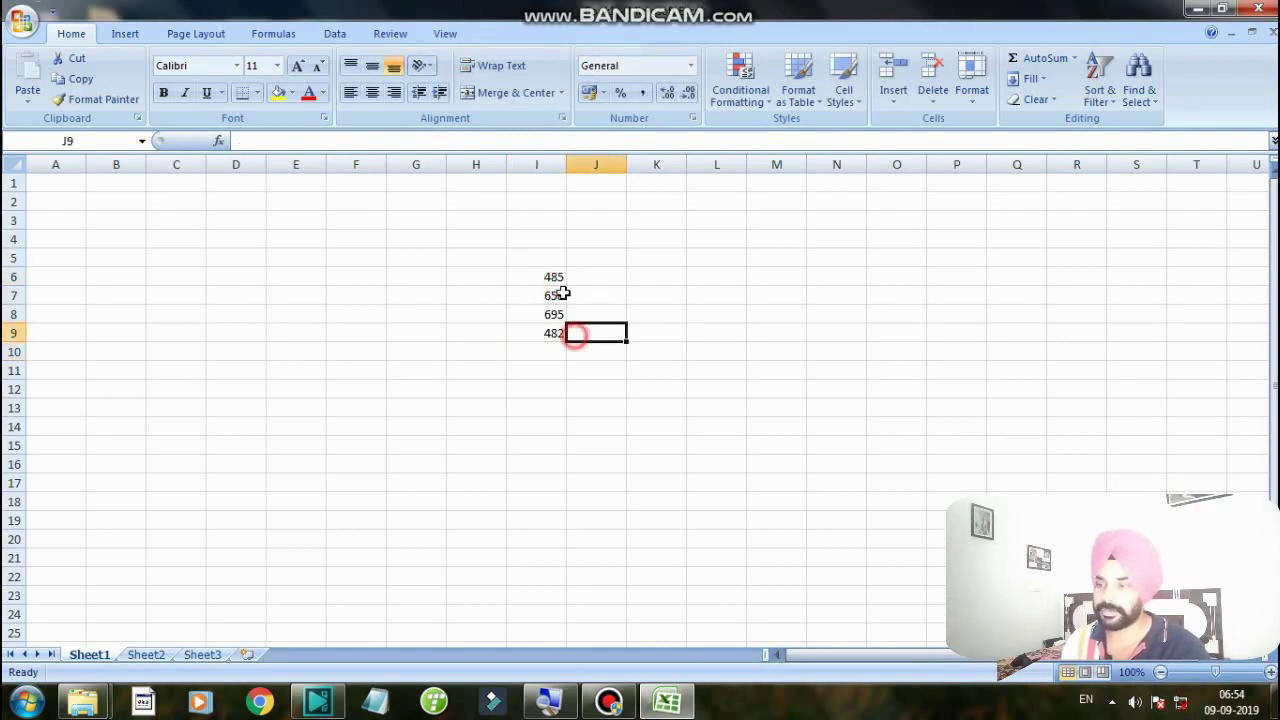
click(550, 353)
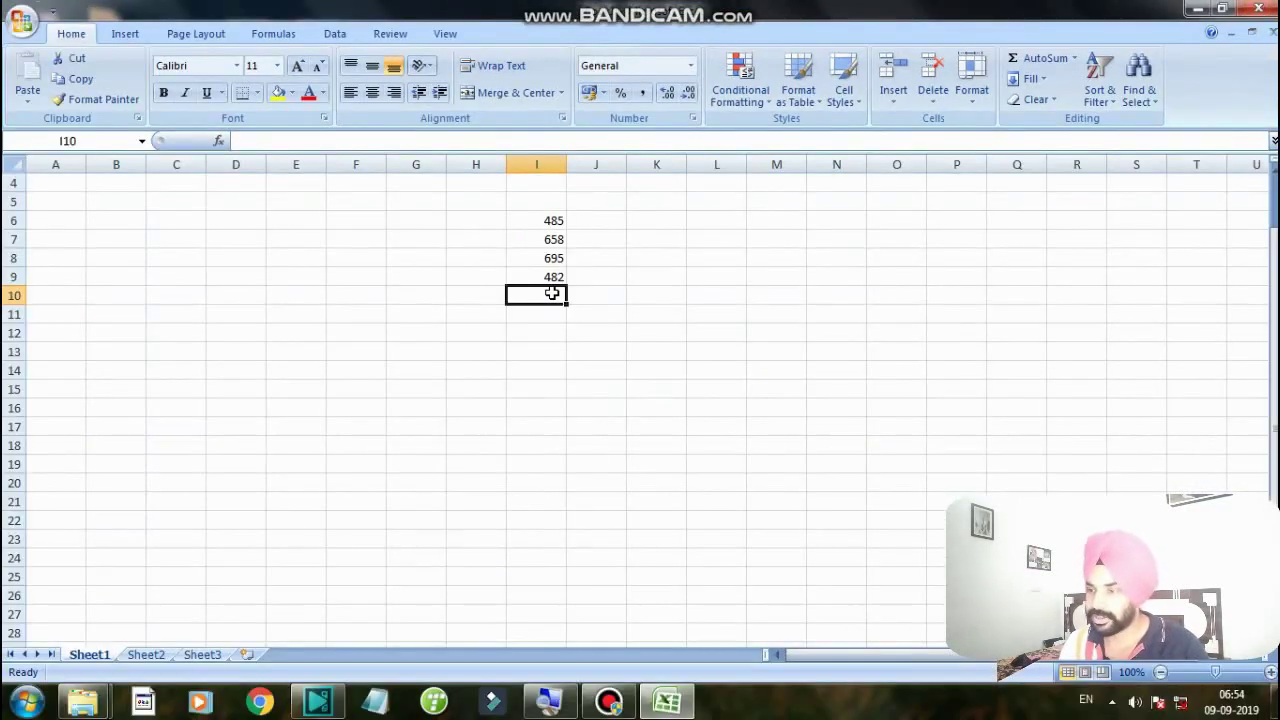
scroll(543, 349, up, 1)
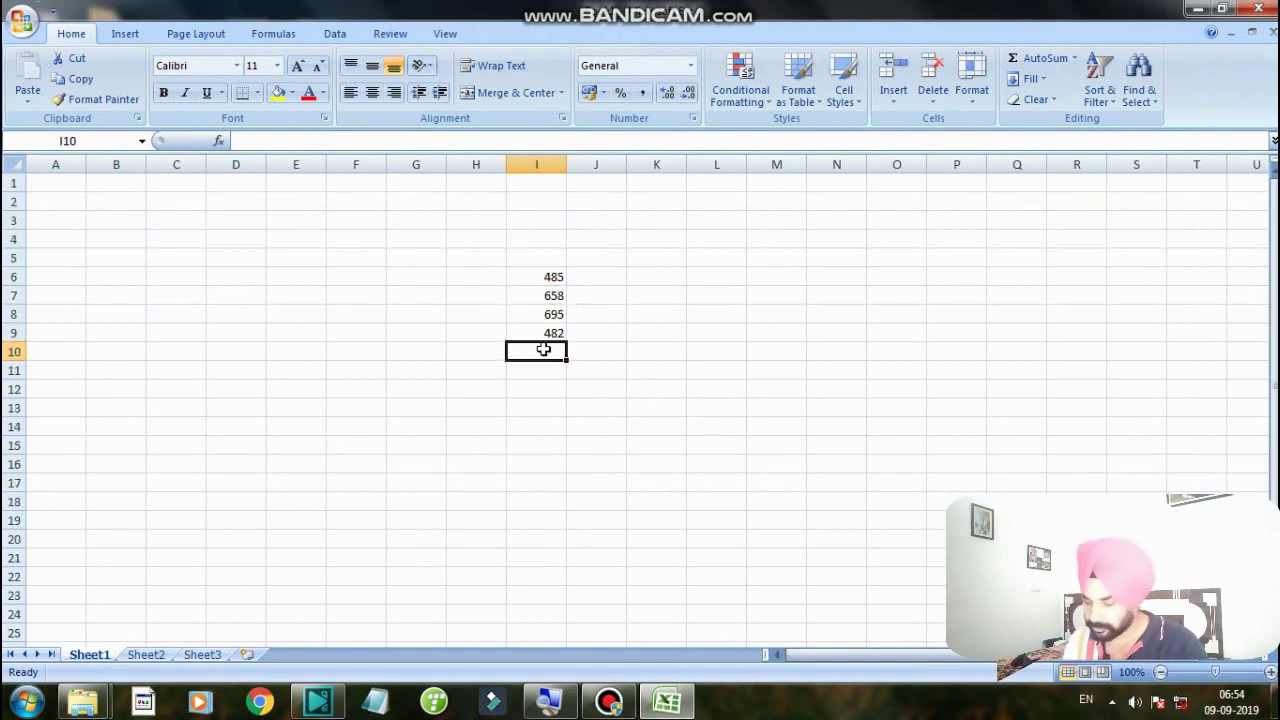
text(=)
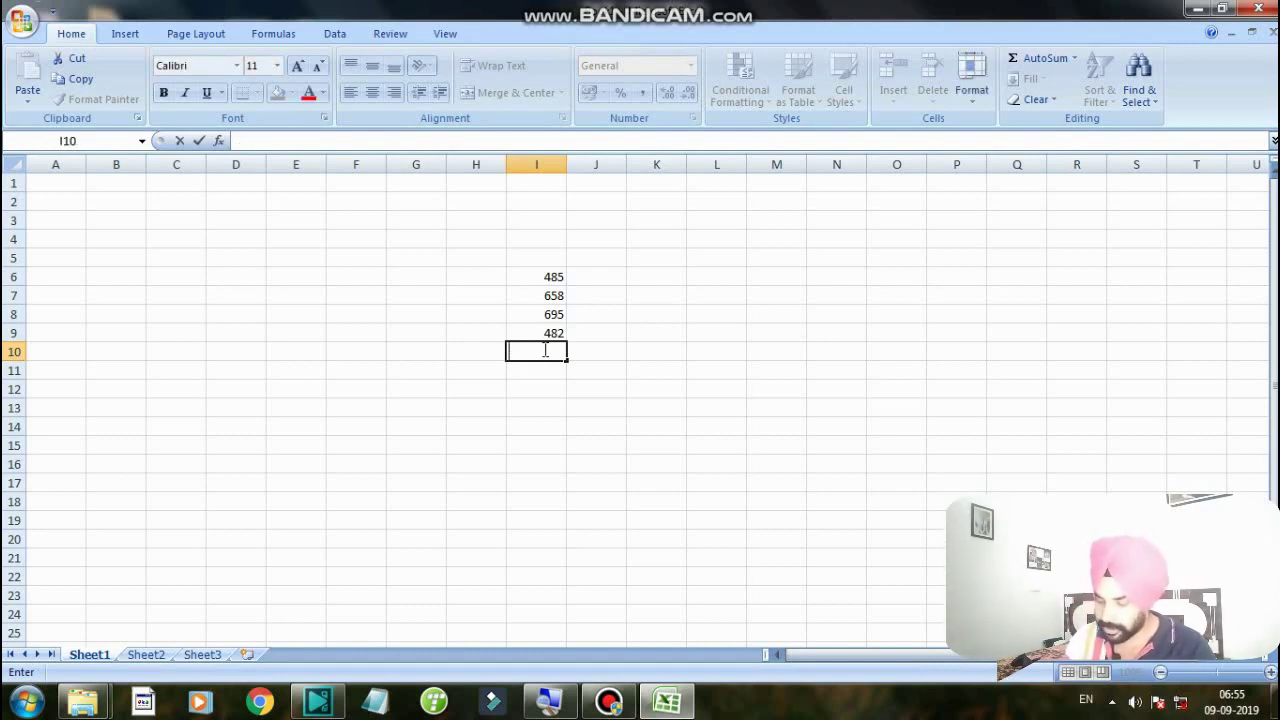
- Complete =SUM(I6:I9) in I10 by dragging over I6:I9, giving the total 2320
text(sum)
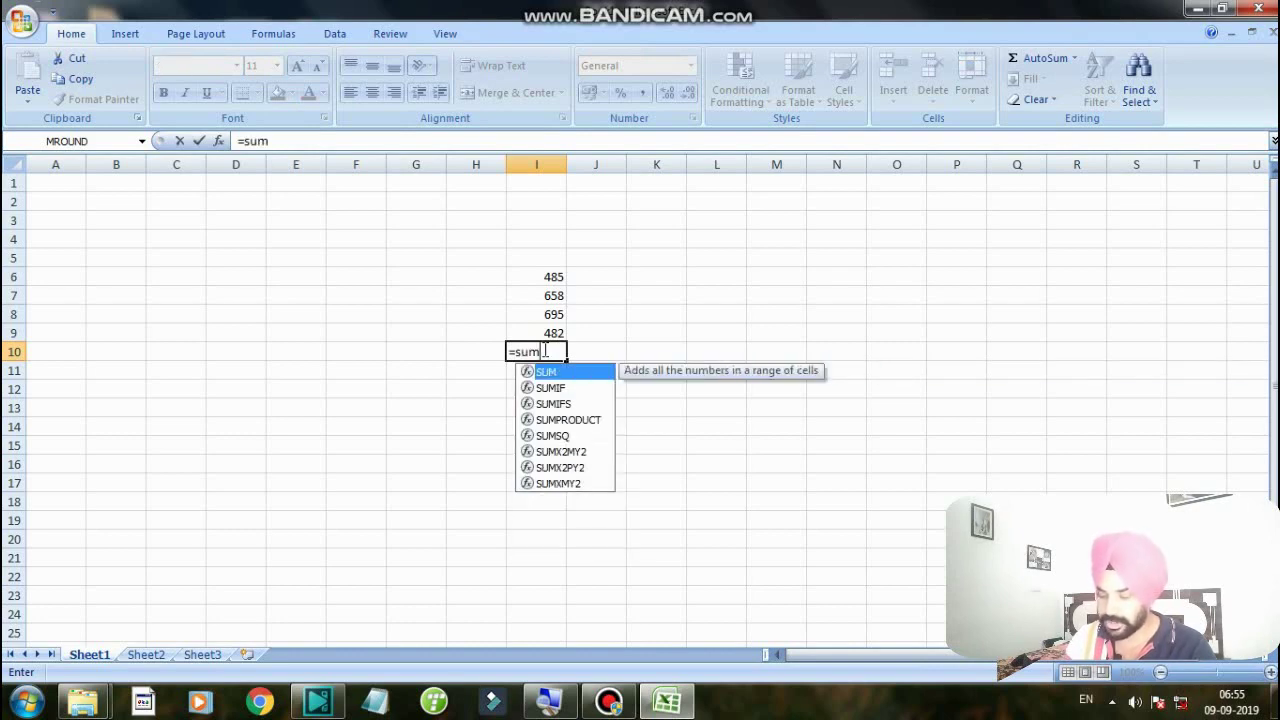
text(()
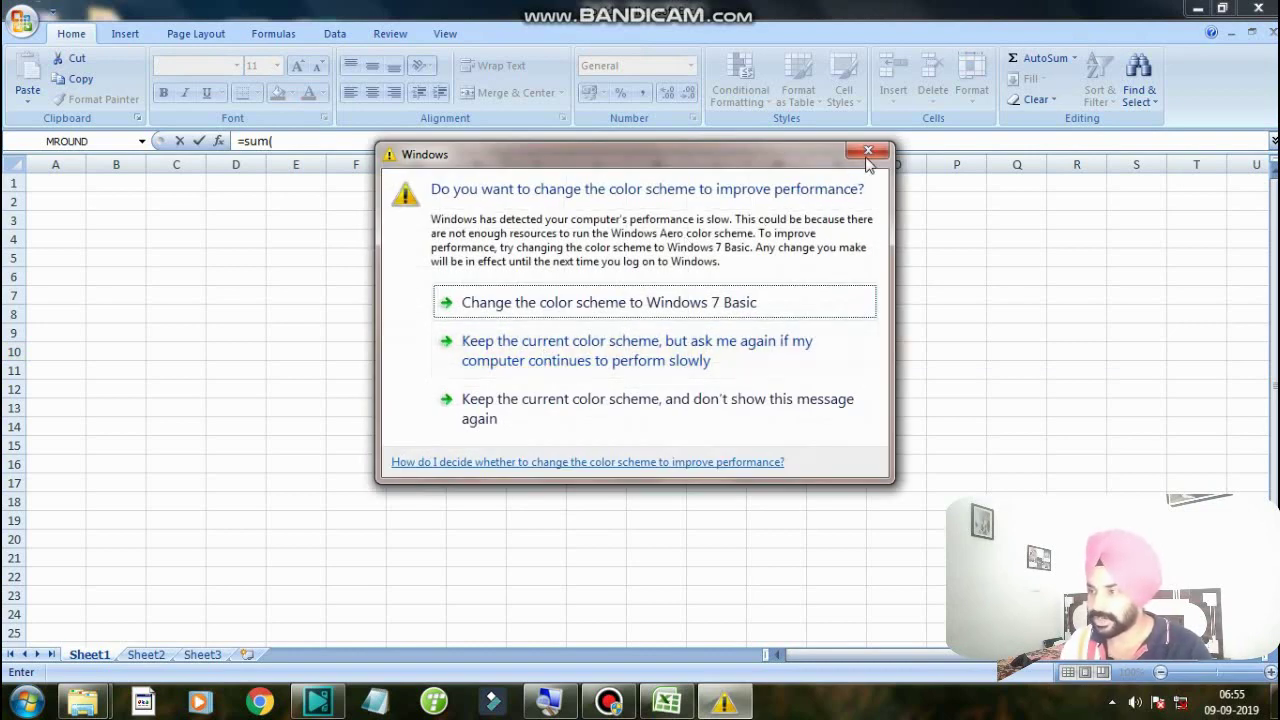
click(867, 153)
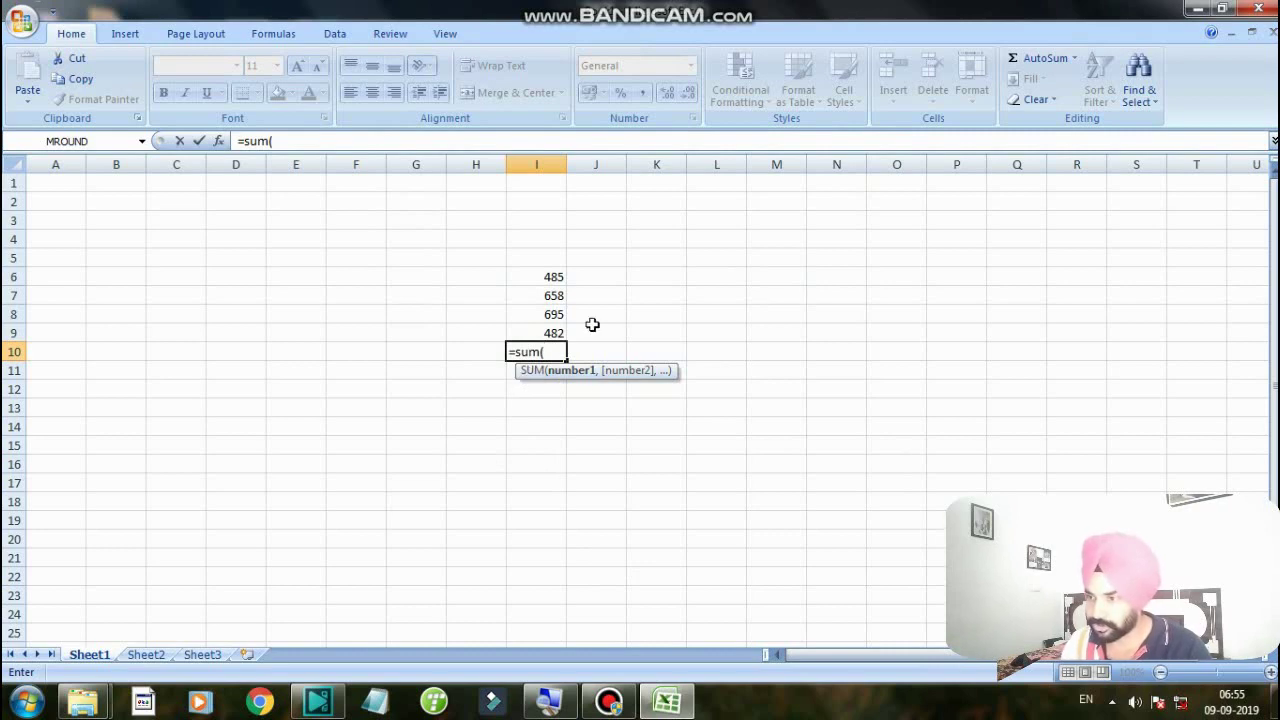
drag(543, 274, 553, 325)
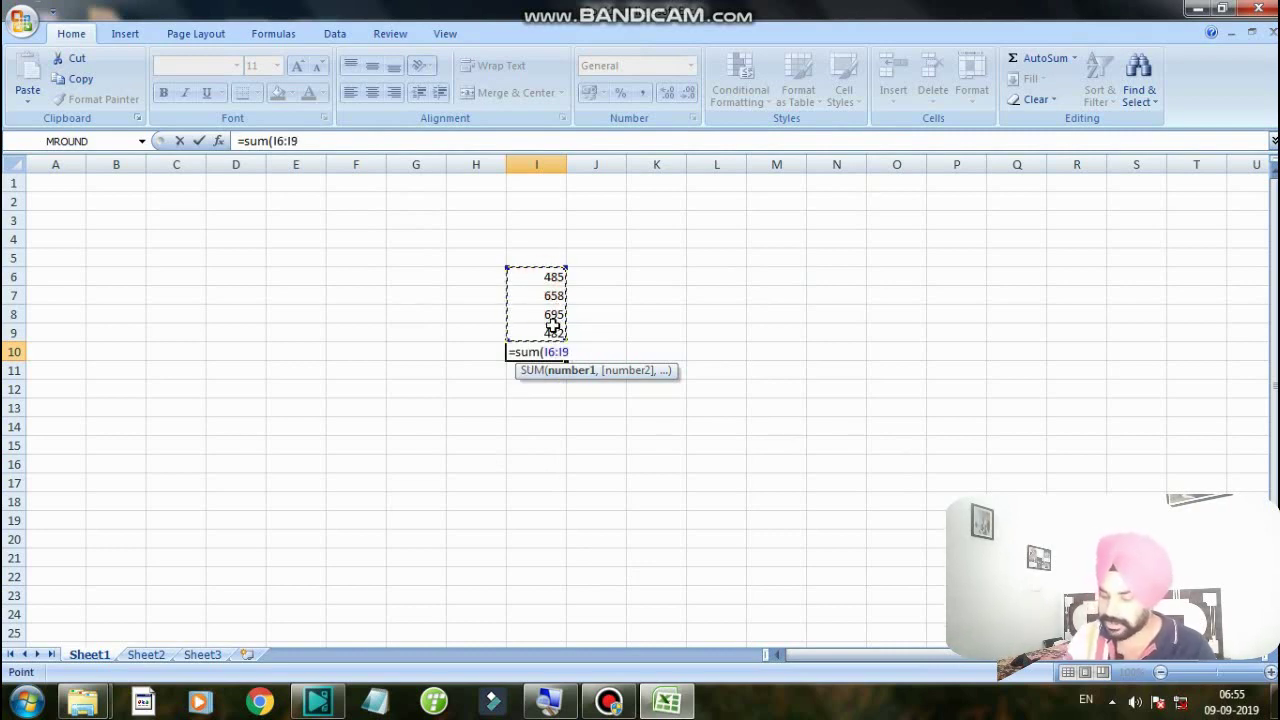
text())
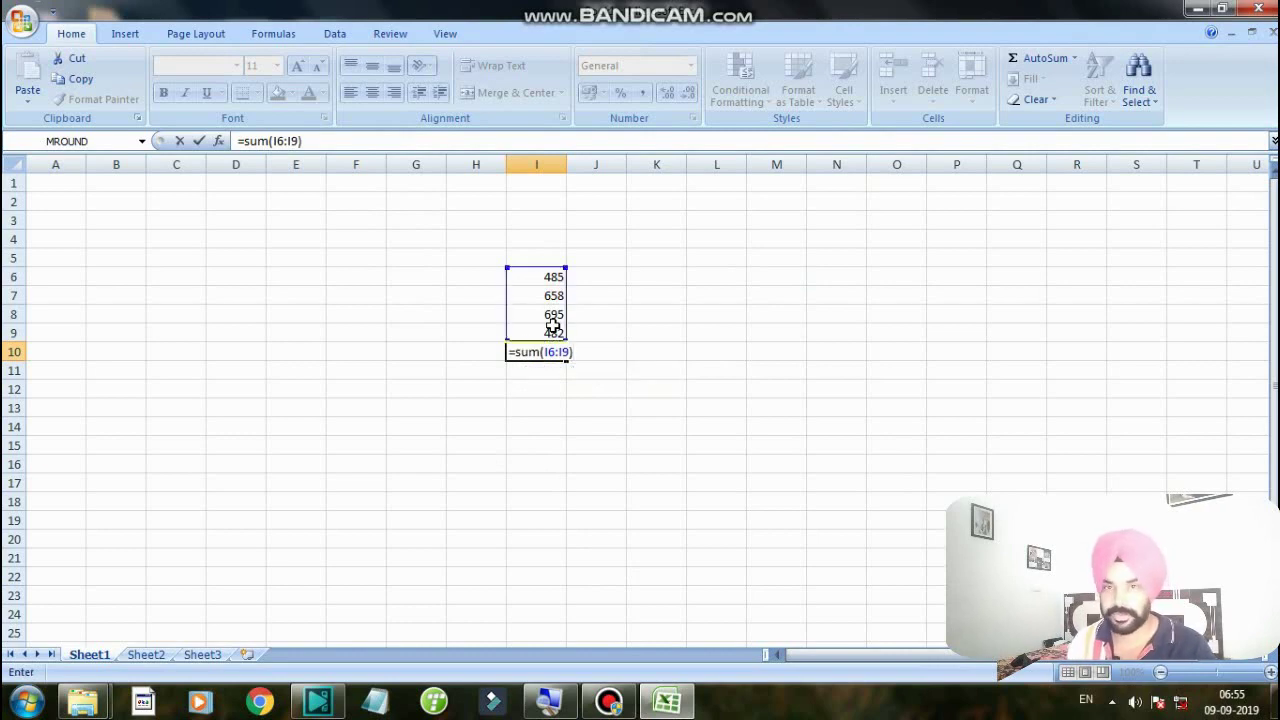
key(Return)
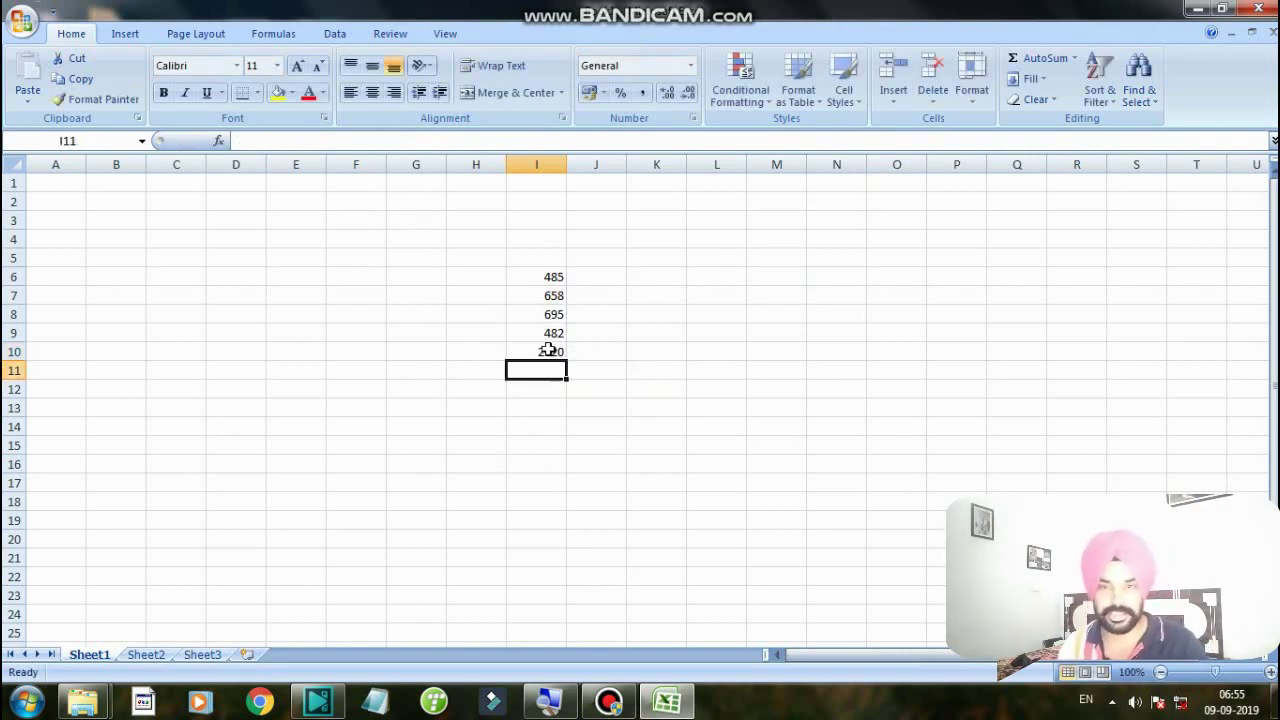
click(545, 353)
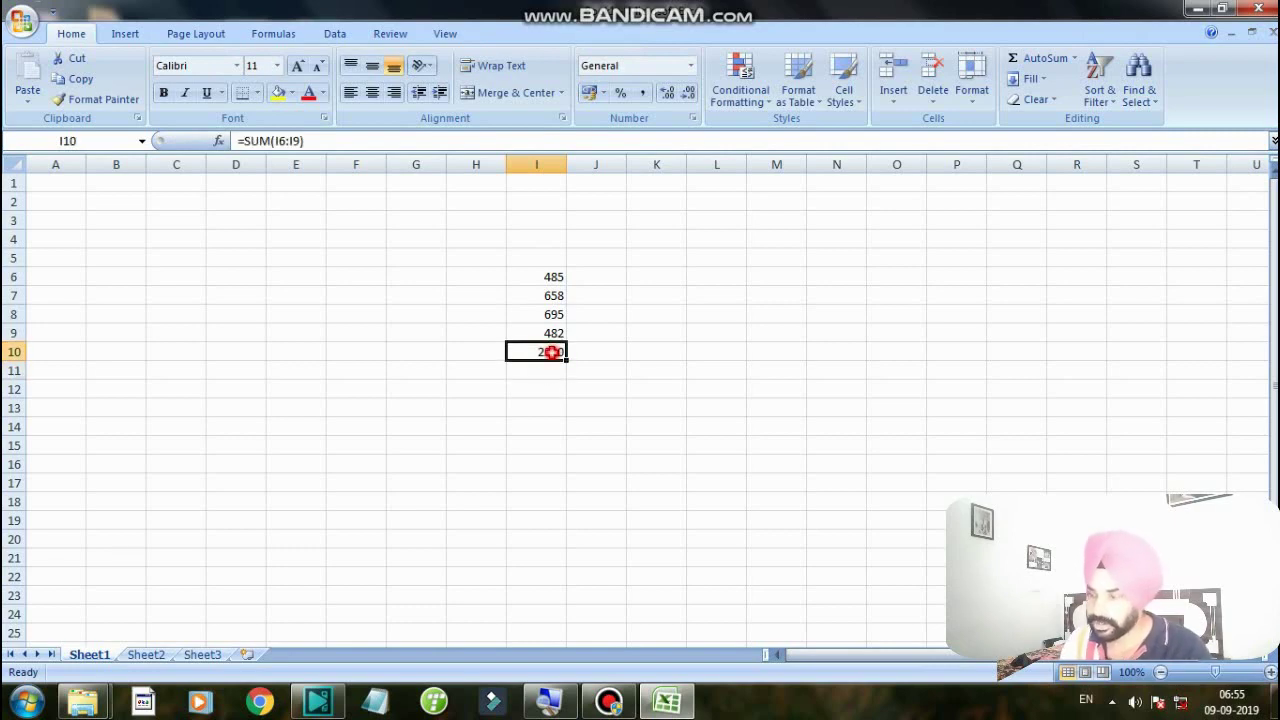
- Clear I10 and re-enter =SUM(I6:I9) to get 2320 again
key(Delete)
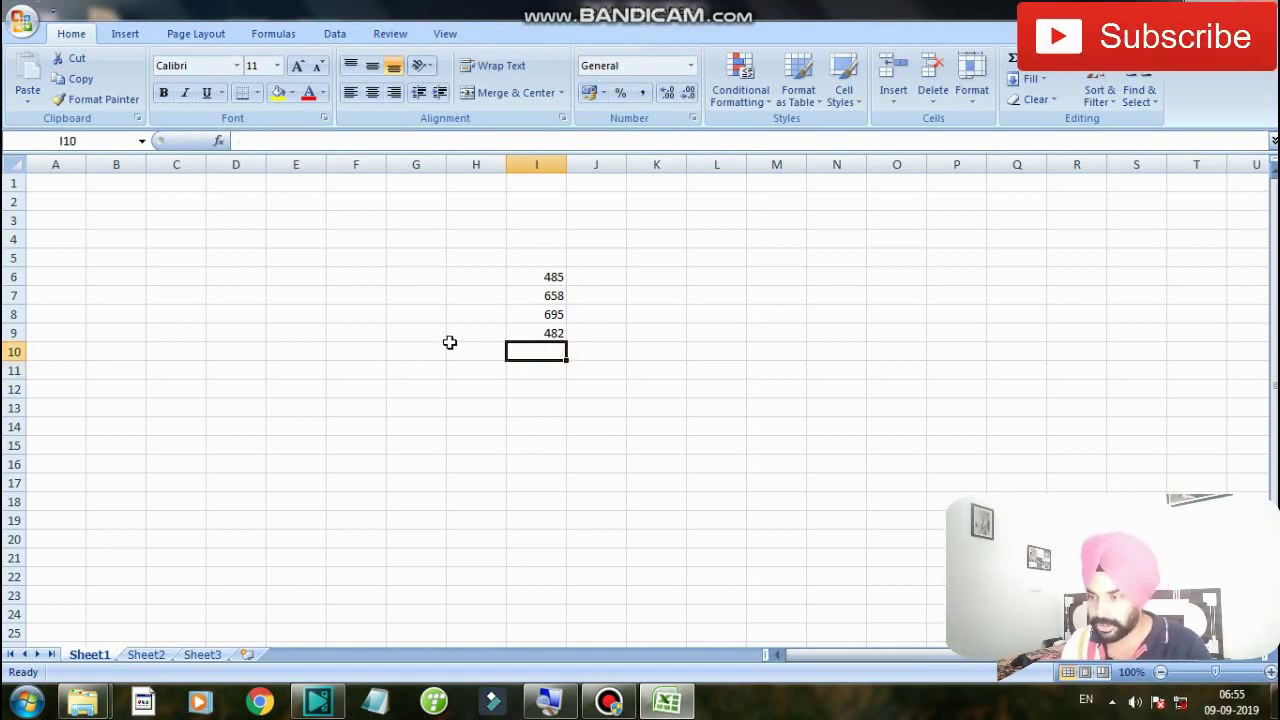
text(=)
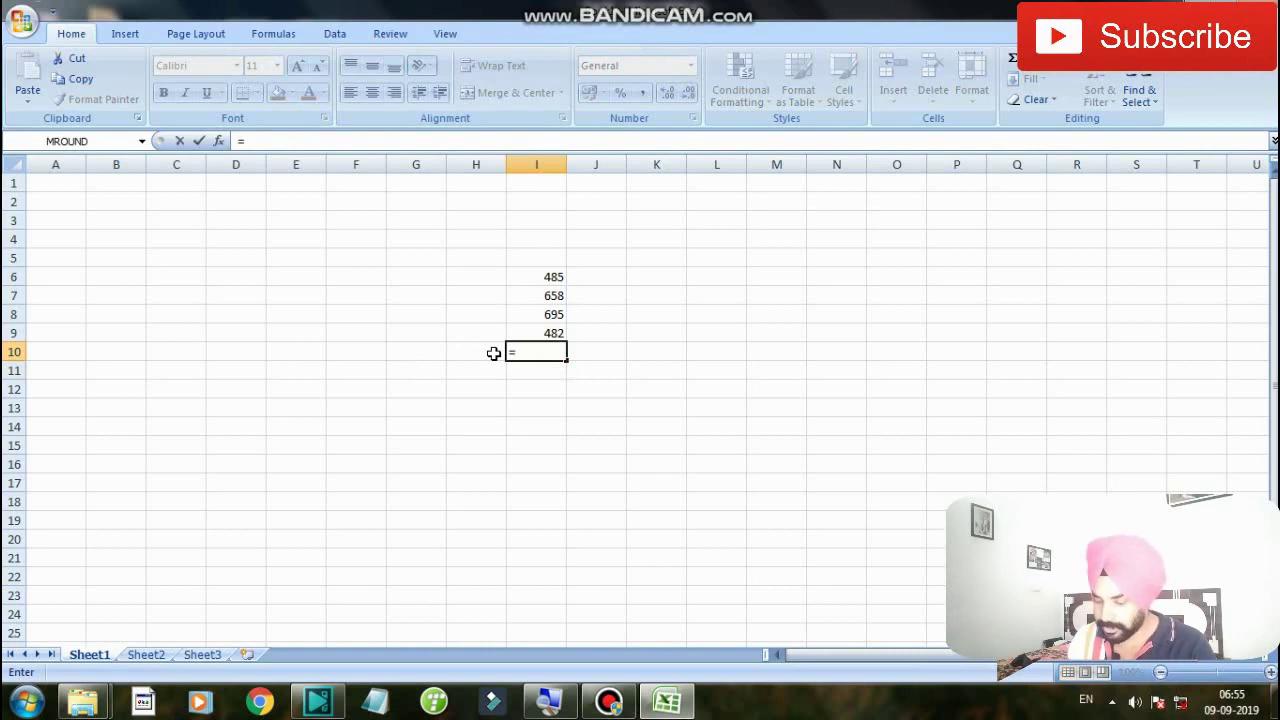
text(sum()
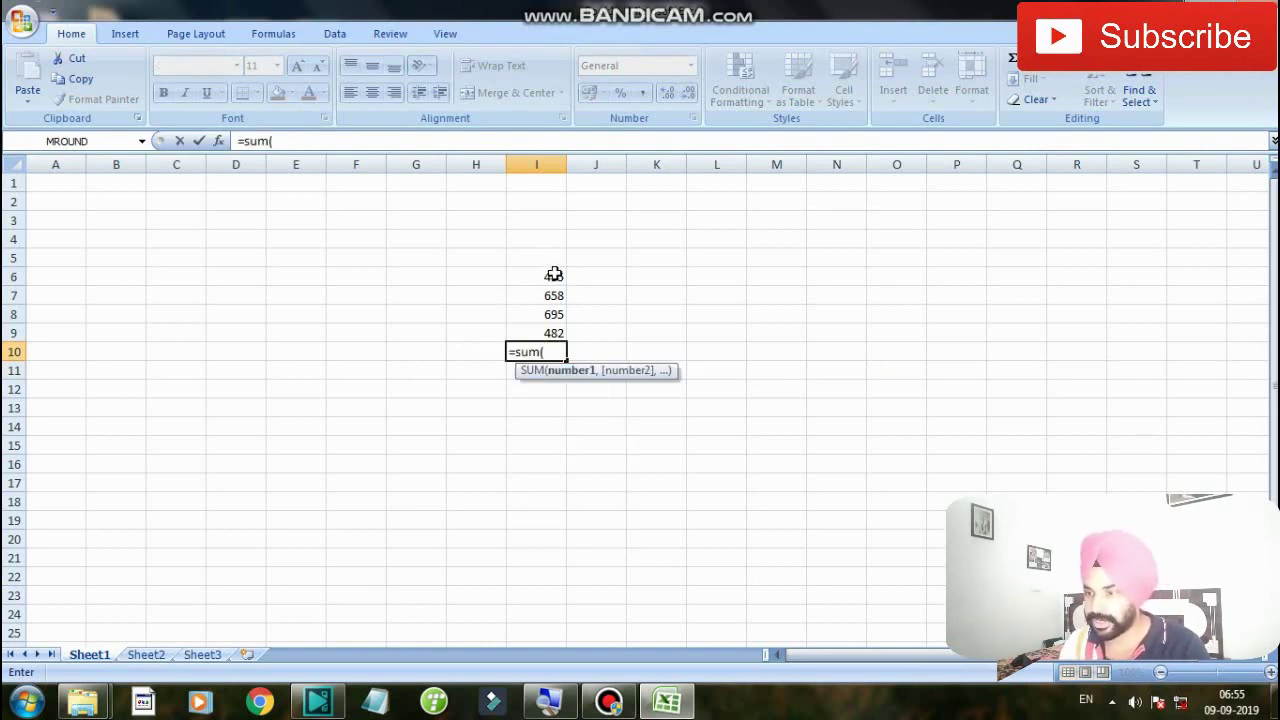
drag(554, 274, 555, 333)
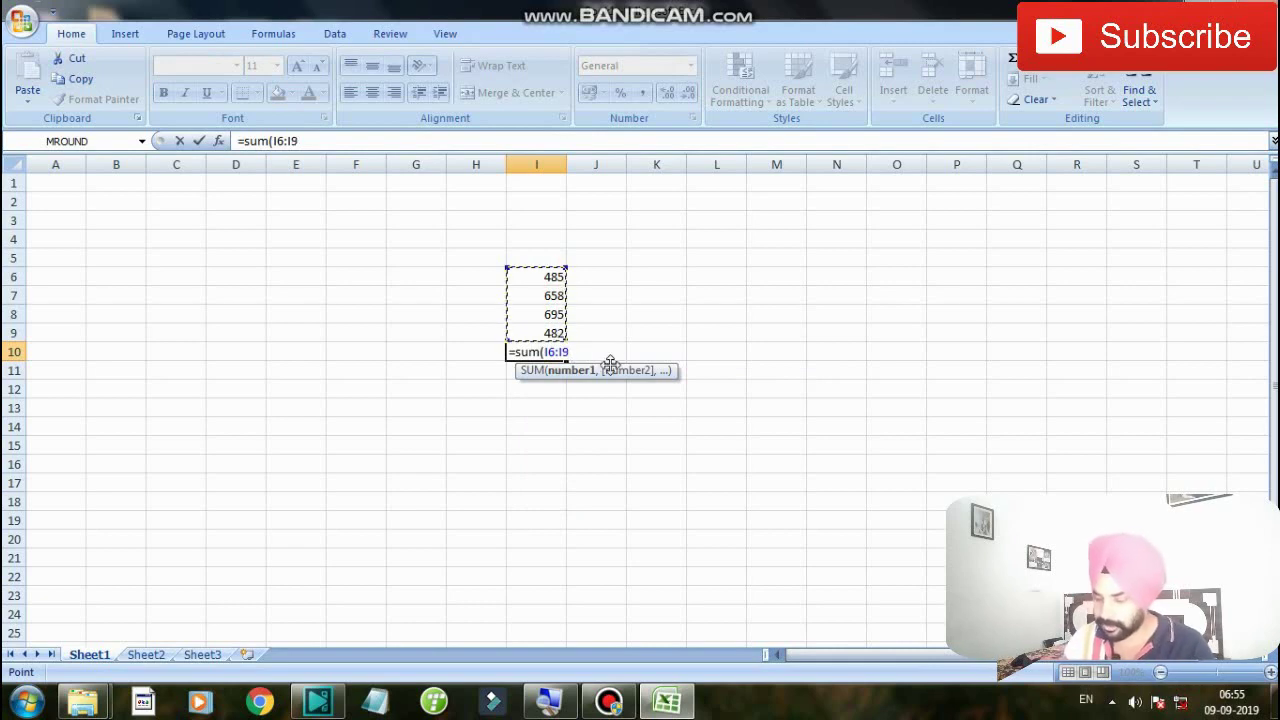
text())
key(Return)
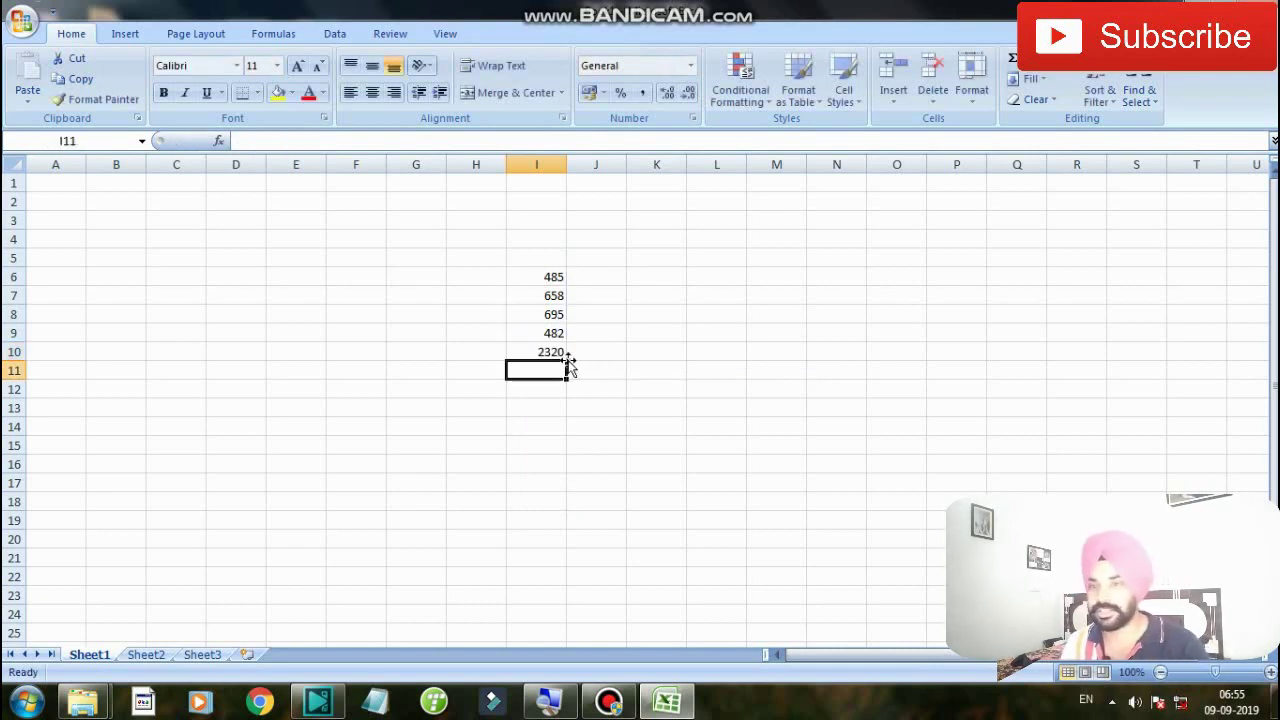
- Delete the 2320 total from I10, leaving it empty
click(552, 347)
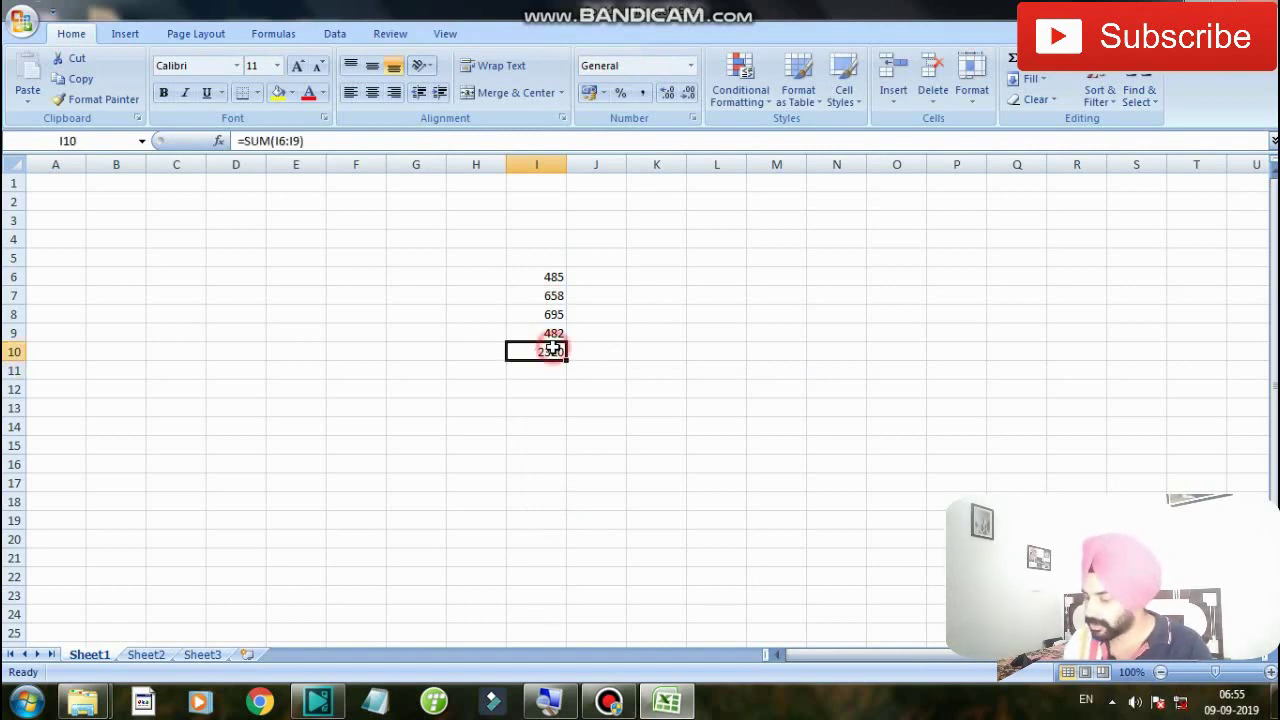
key(Delete)
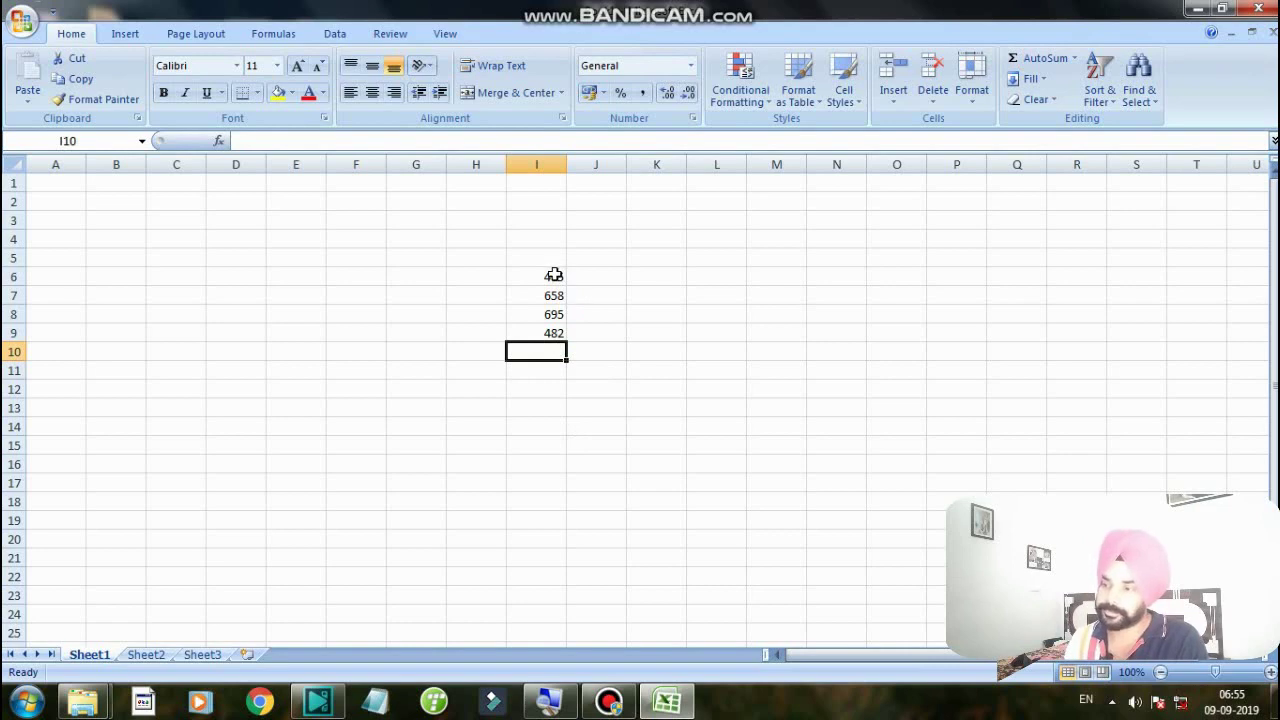
click(580, 292)
drag(555, 273, 562, 354)
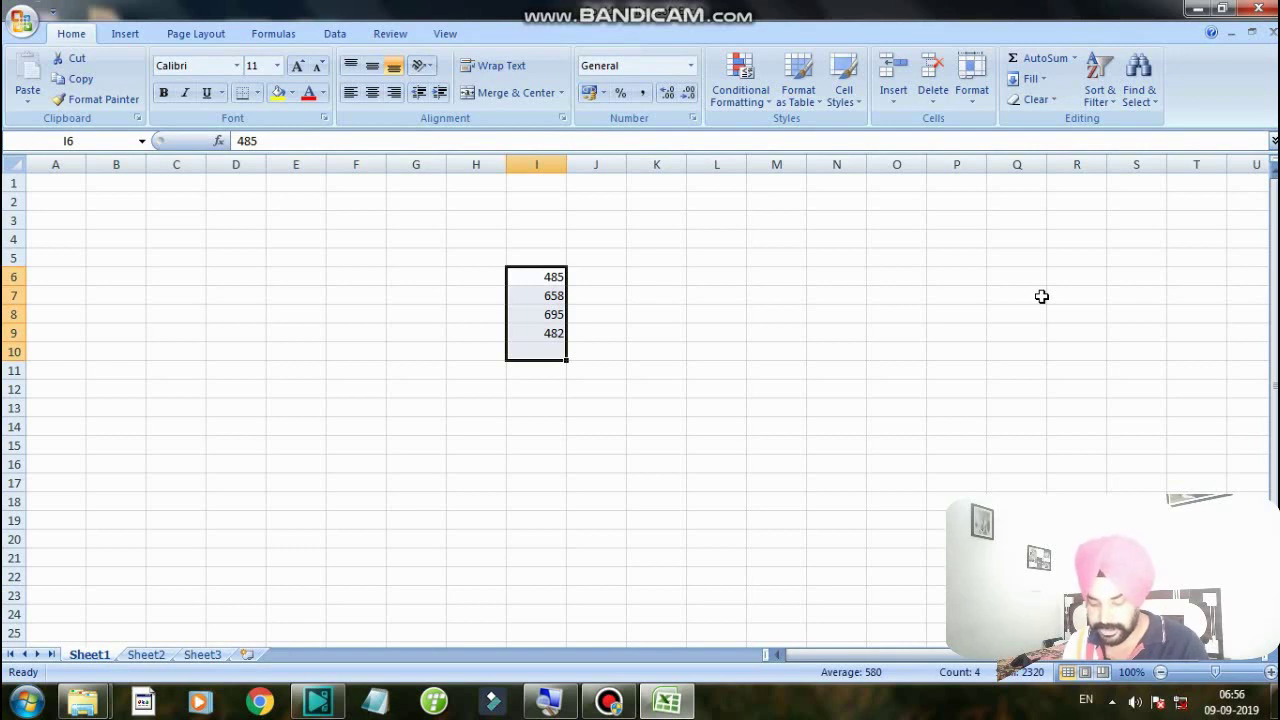
key(alt)
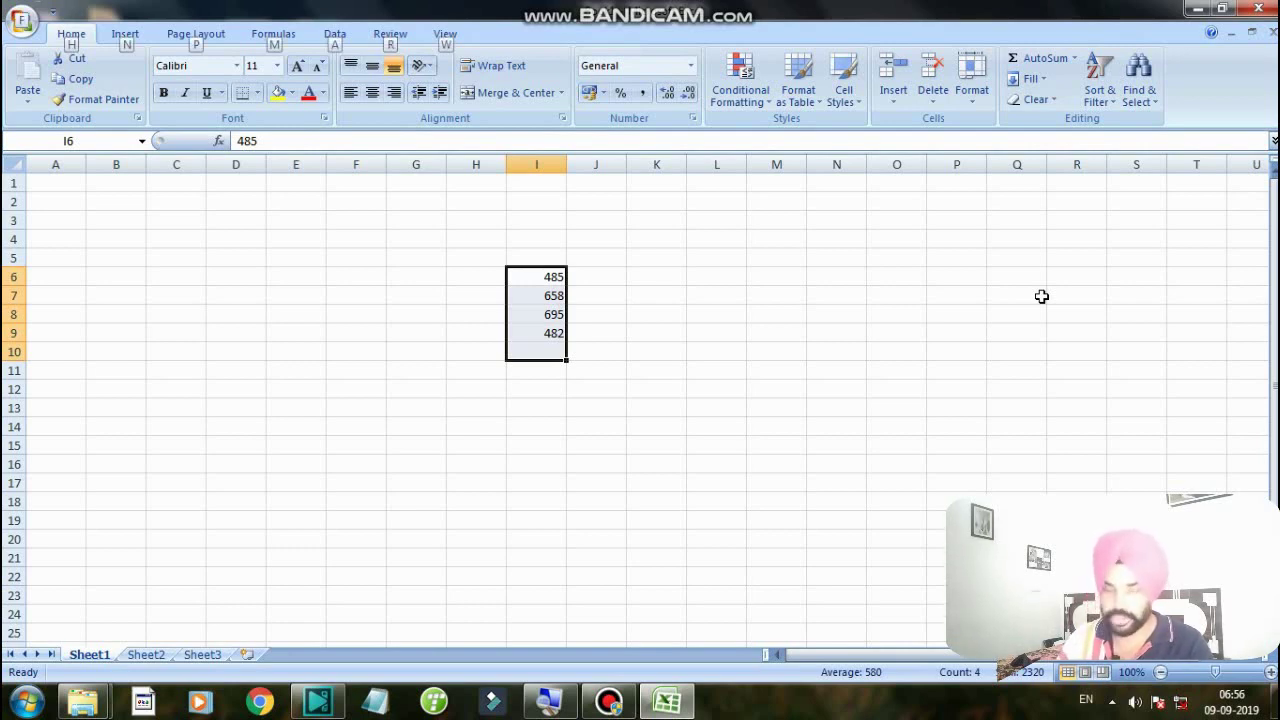
key(alt+equal)
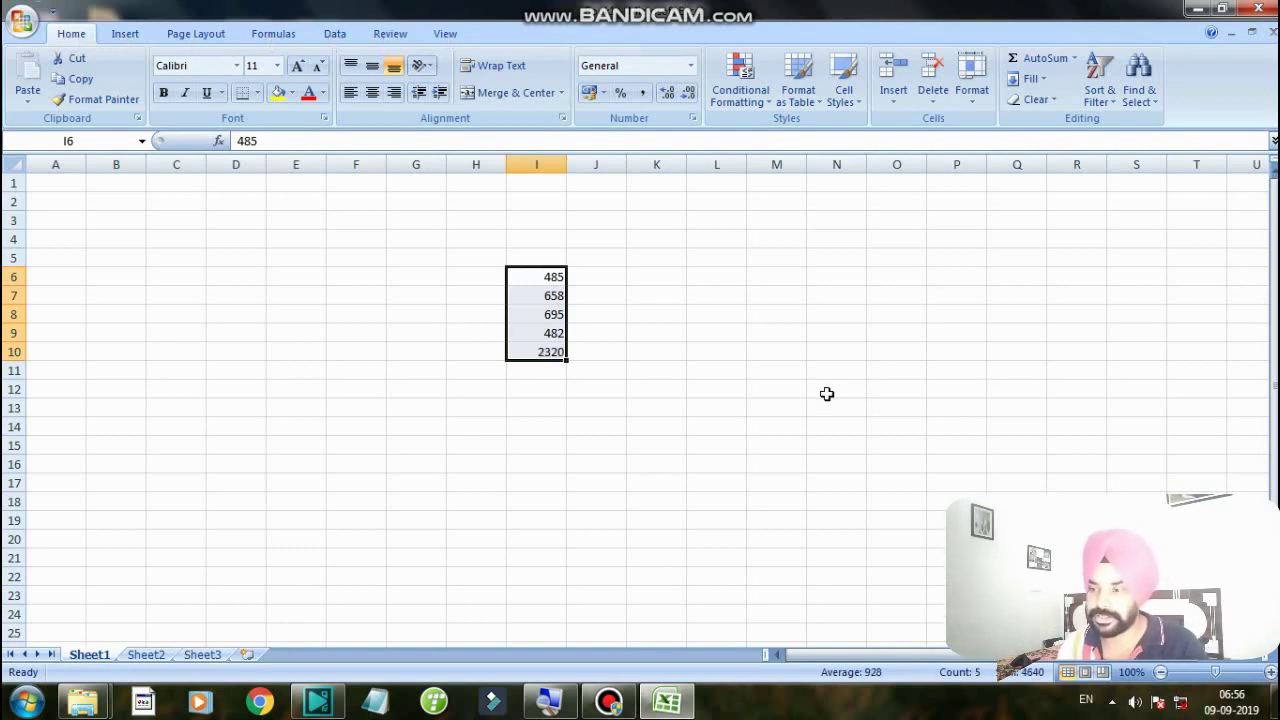
click(577, 355)
click(551, 352)
key(Return)
click(556, 350)
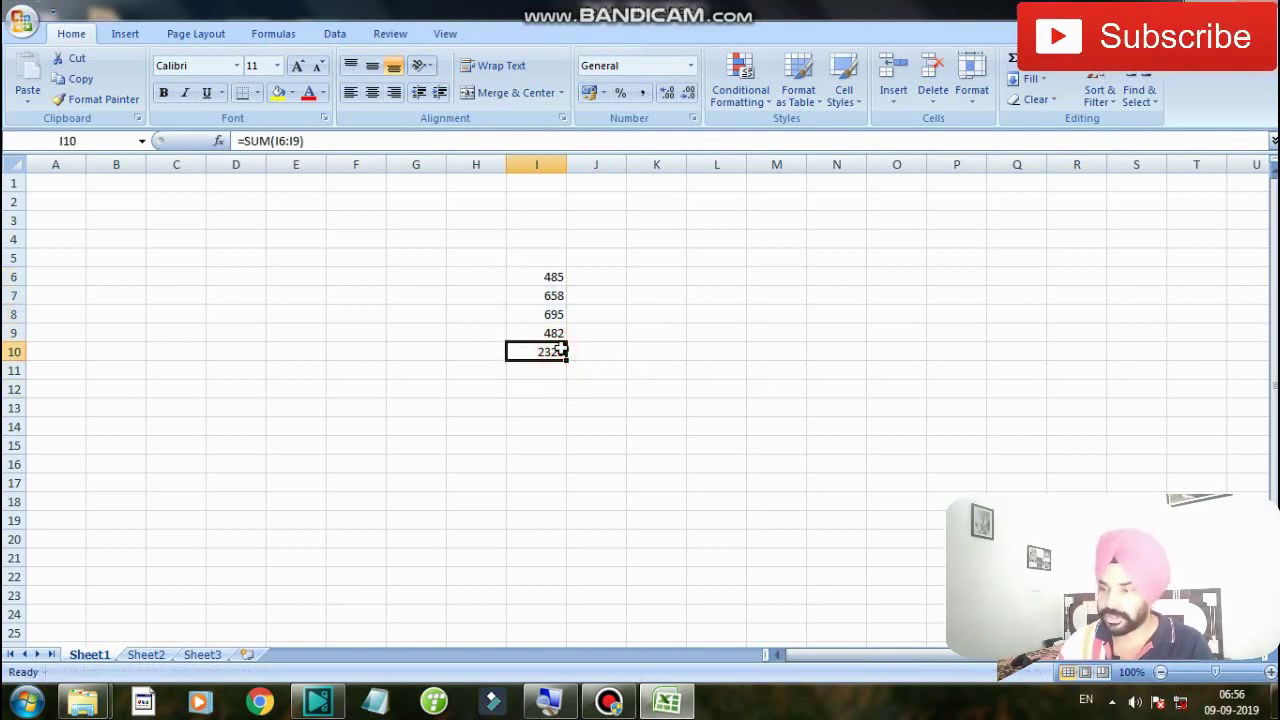
key(Delete)
click(590, 330)
drag(551, 277, 551, 343)
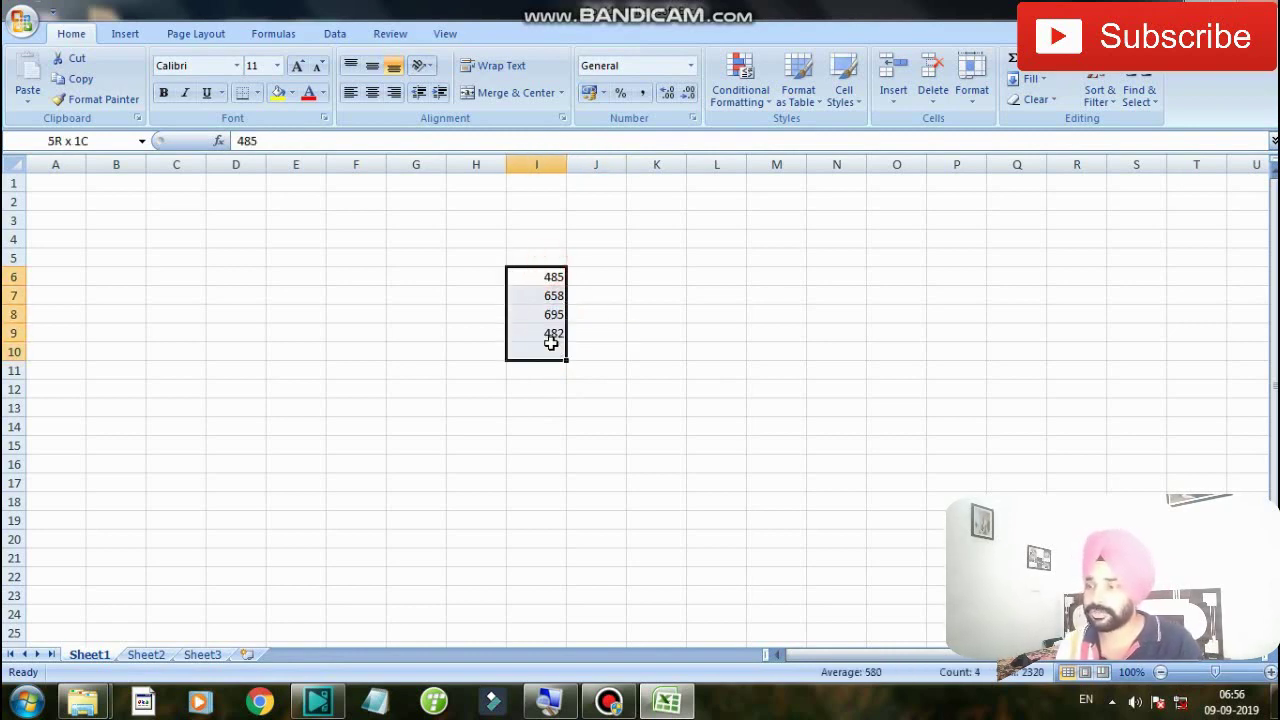
click(580, 278)
drag(543, 272, 541, 344)
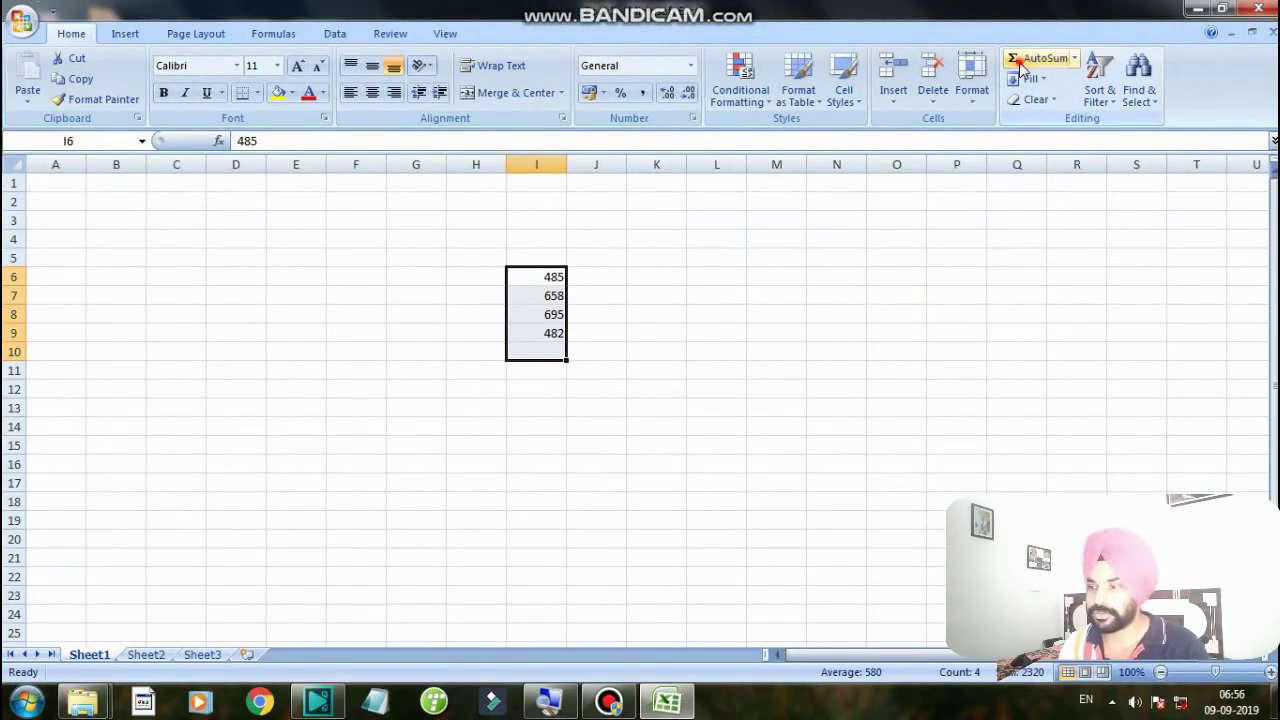
- Use AutoSum to put =SUM(I6:I9) in I10, then check it shows 2320
click(1019, 62)
click(592, 350)
click(557, 351)
click(550, 385)
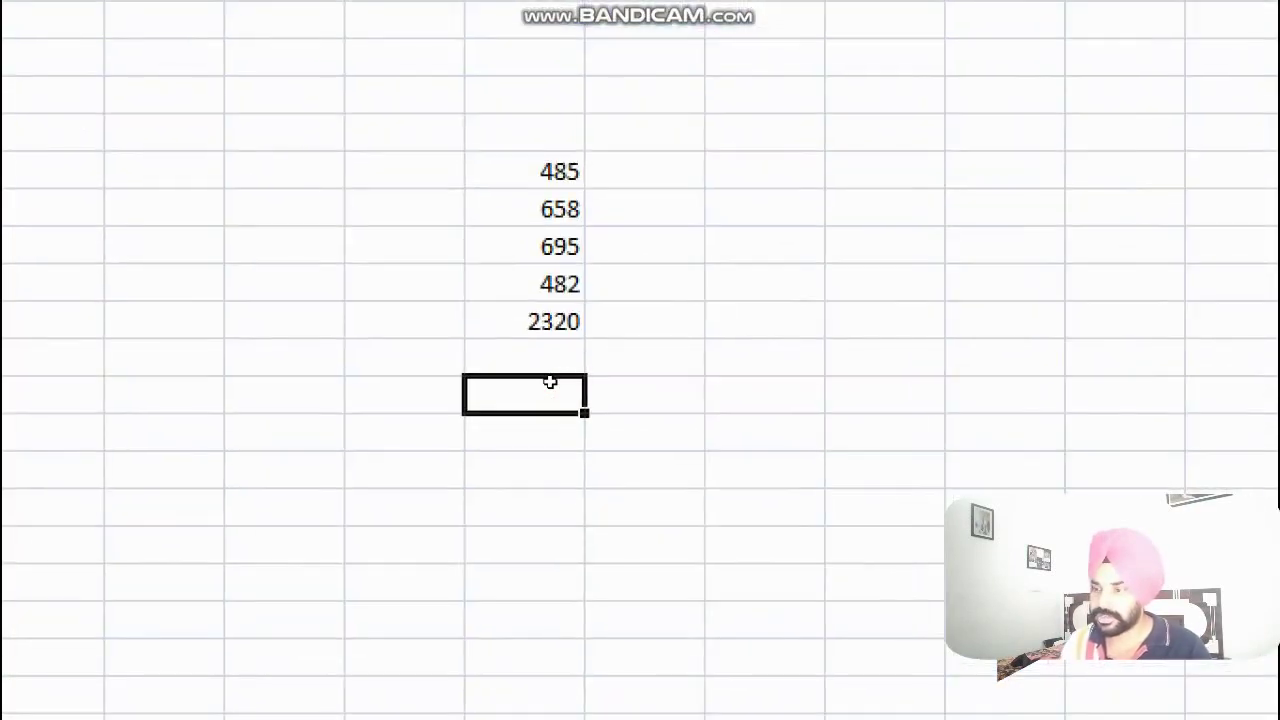
click(553, 360)
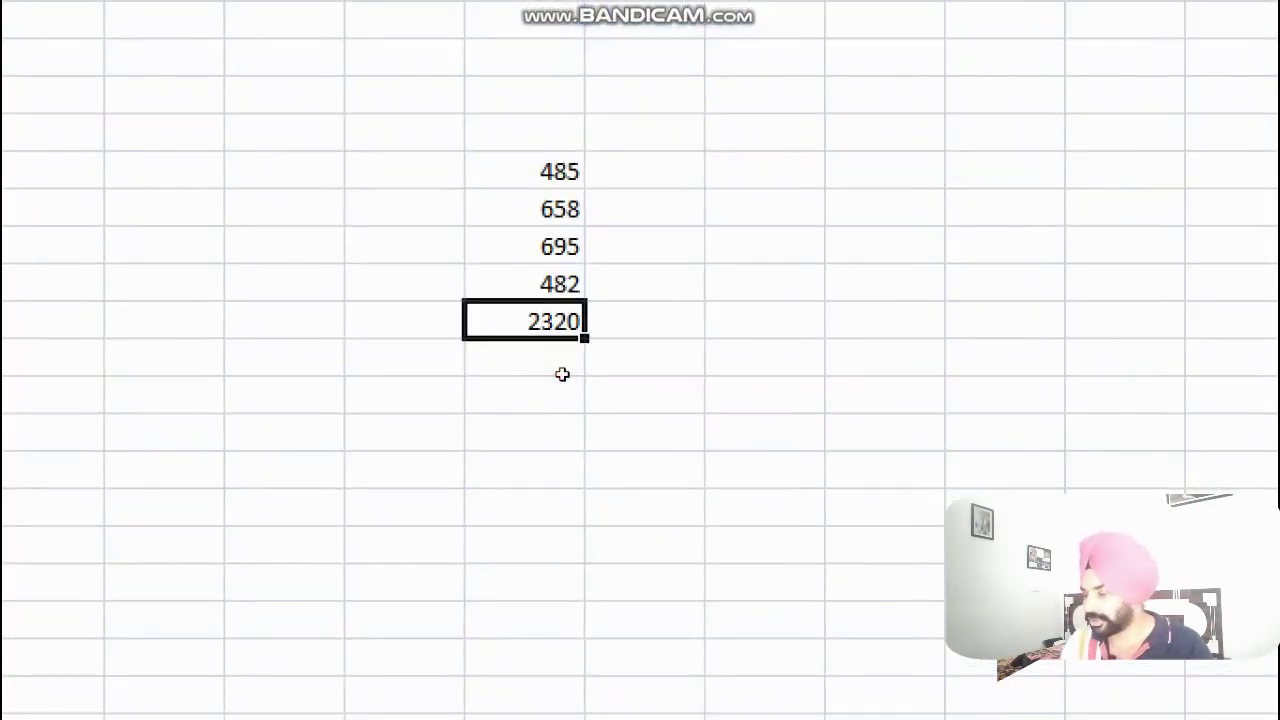